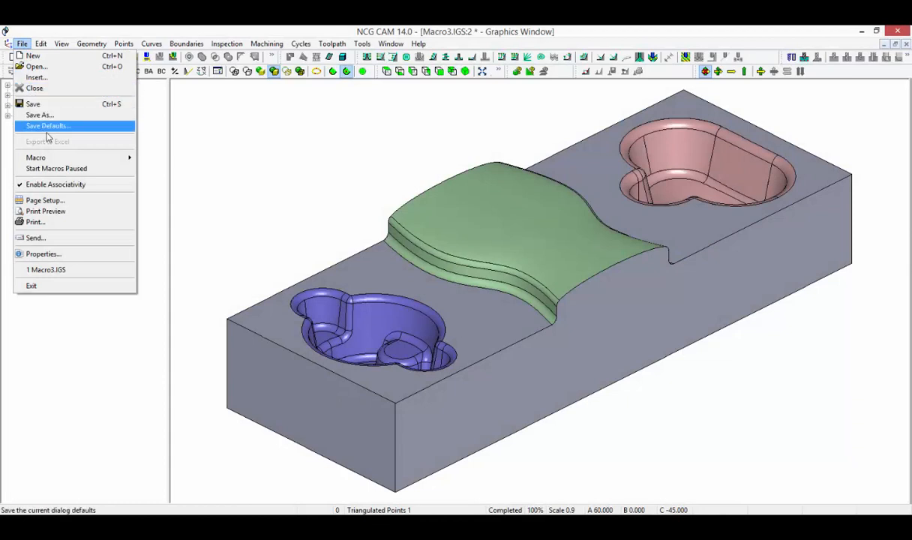
Check the Temporary Files Folder setting in the General options and its folder browser, leaving without changes.
mouse_move(61, 158)
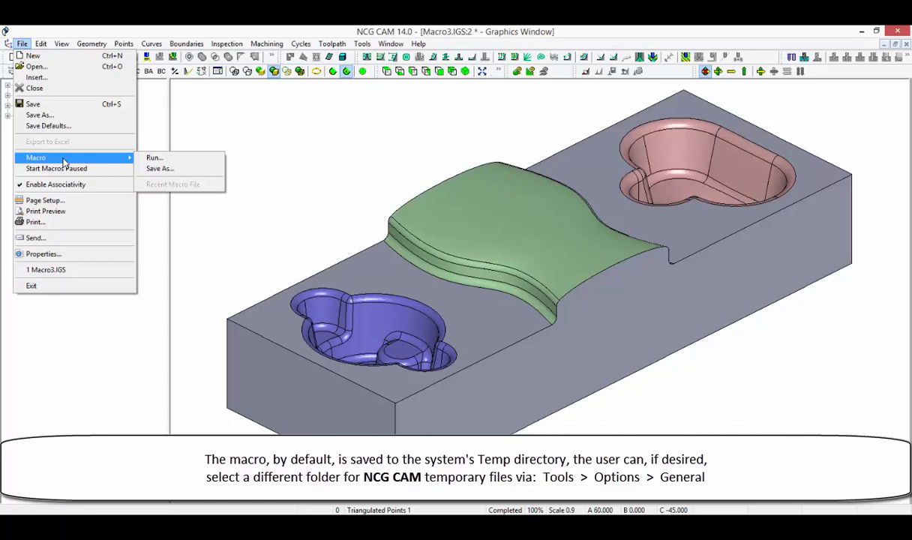
left_click(361, 45)
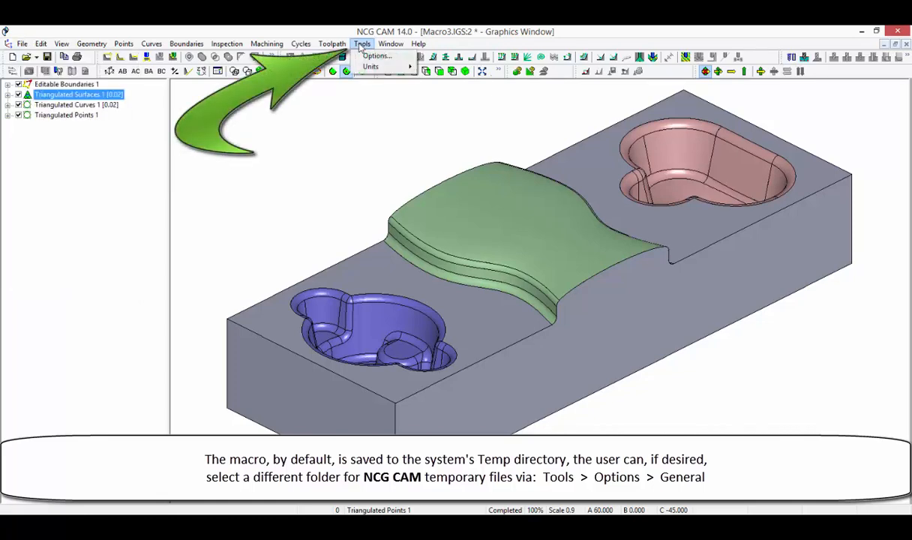
left_click(369, 57)
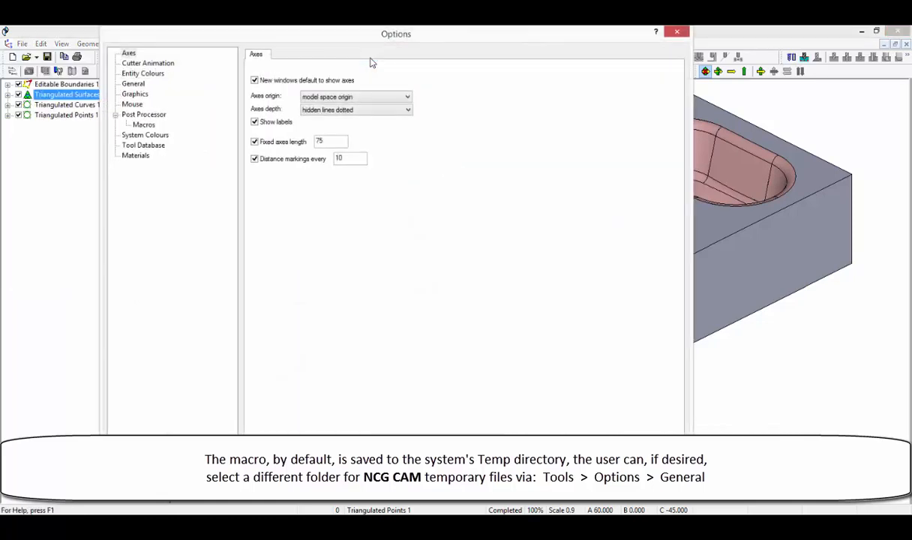
left_click(134, 85)
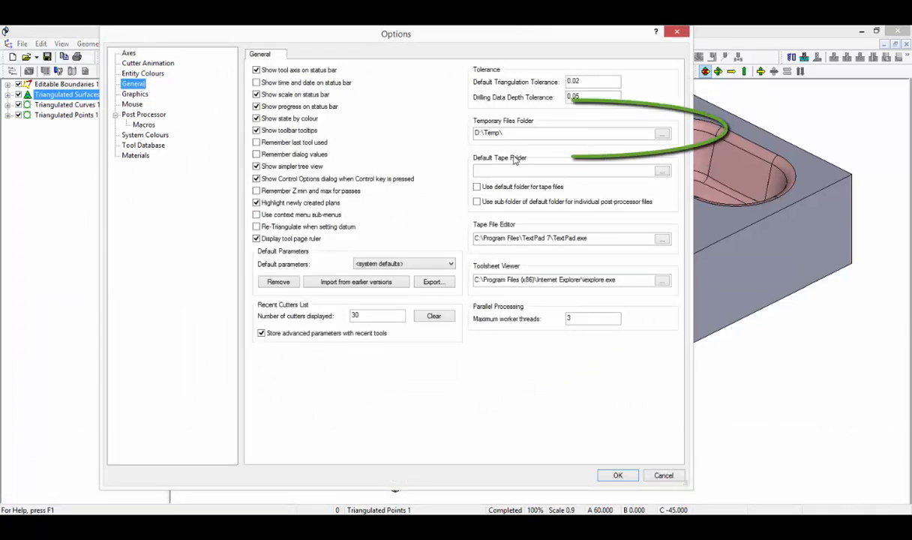
left_click(662, 135)
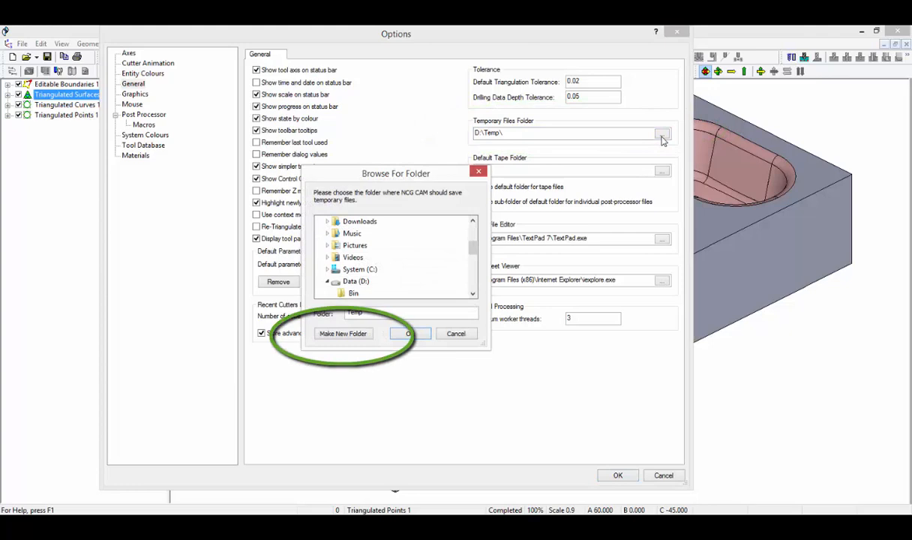
left_click(459, 334)
left_click(660, 475)
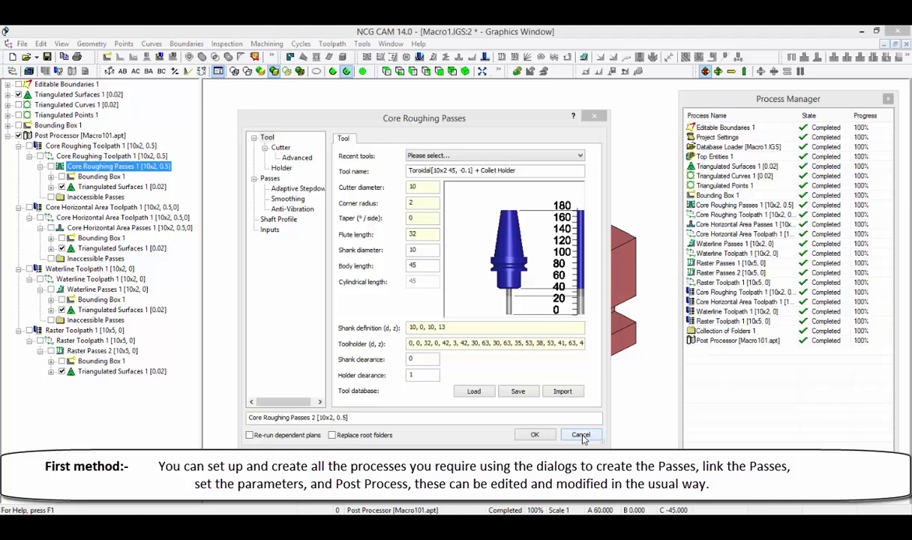
Discard the Core Roughing Passes edit and save the Post Processor [Macro101.apt] folder as the macro Macro1_post.mco in 022_Macro.
left_click(582, 435)
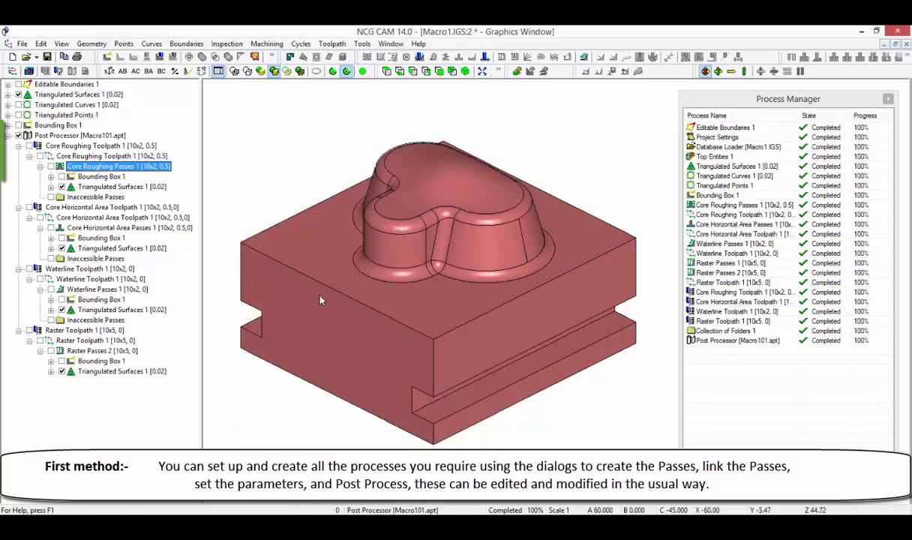
left_click(143, 146)
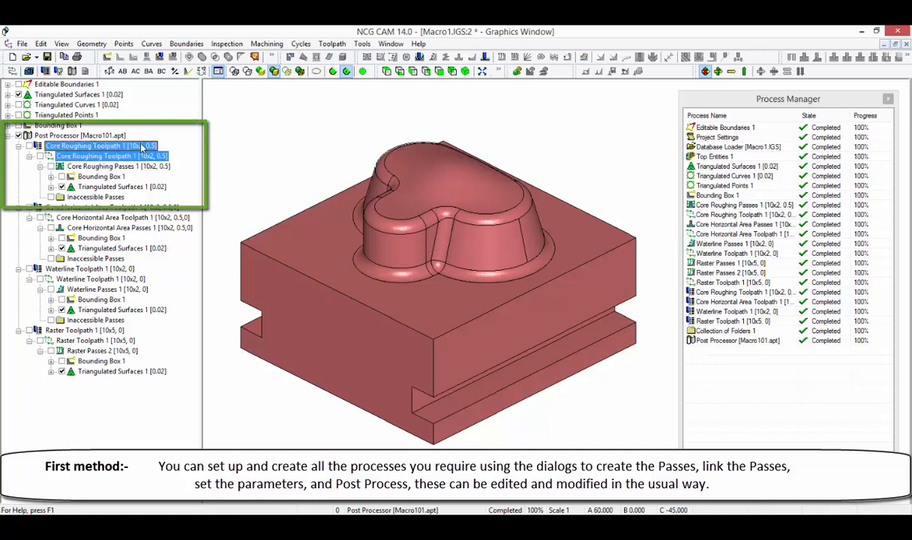
left_click(108, 135)
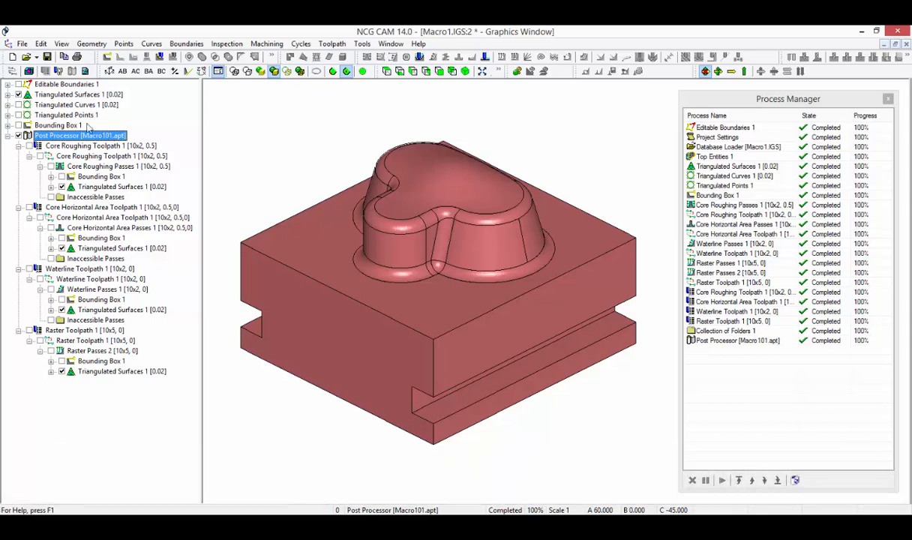
left_click(23, 43)
mouse_move(45, 157)
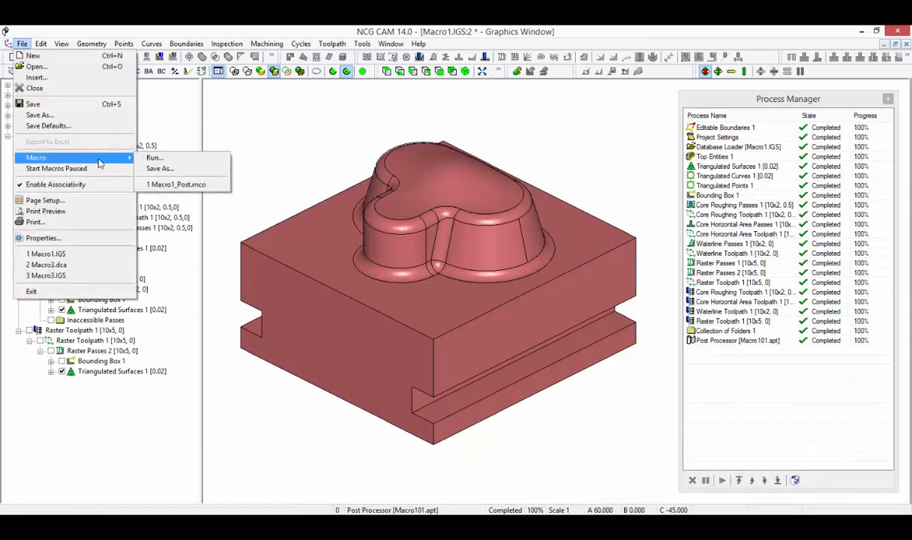
left_click(139, 168)
left_click(290, 359)
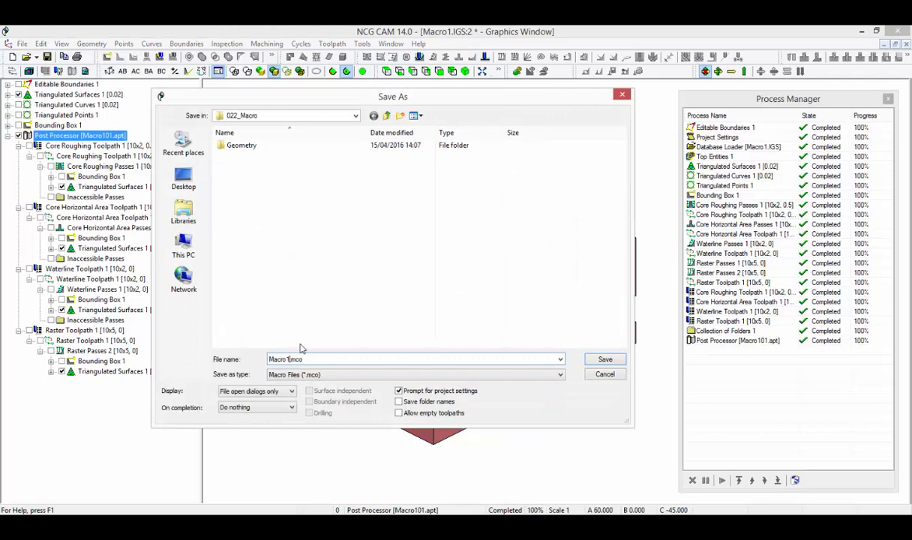
type("_post")
left_click(605, 359)
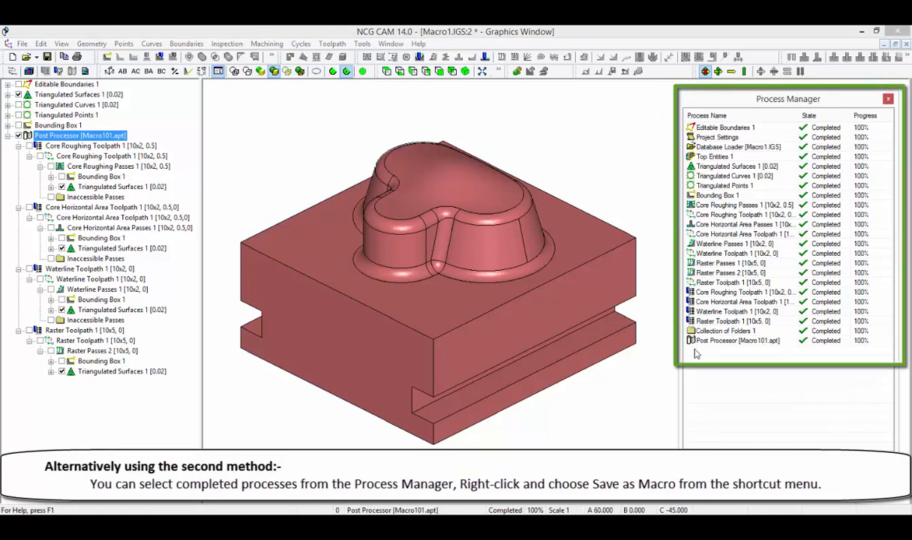
Save the completed Core Roughing, Core Horizontal Area, Waterline and Raster toolpath processes from the Process Manager as the macro Macro1Toolpaths.mco.
left_click(712, 215)
left_click(712, 234, "ctrl")
left_click(711, 254, "ctrl")
left_click(709, 282, "ctrl")
right_click(709, 284)
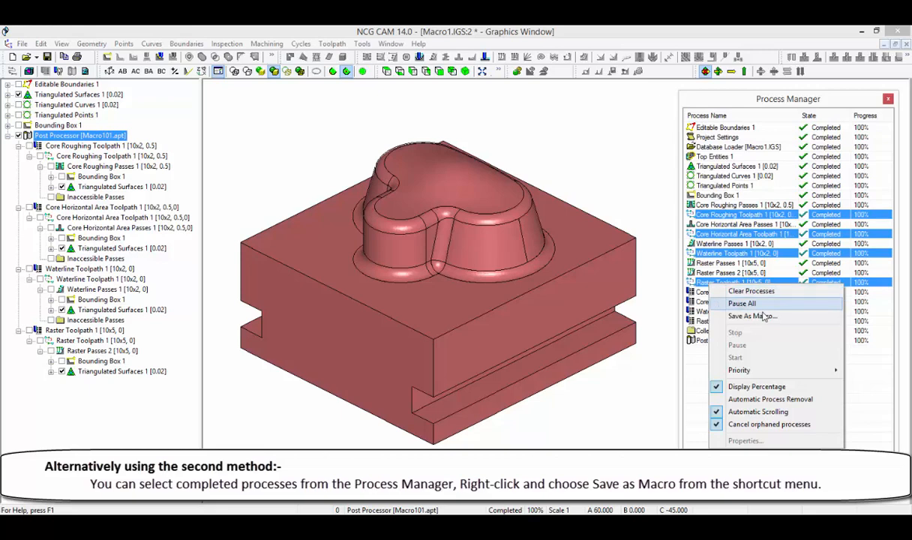
left_click(793, 319)
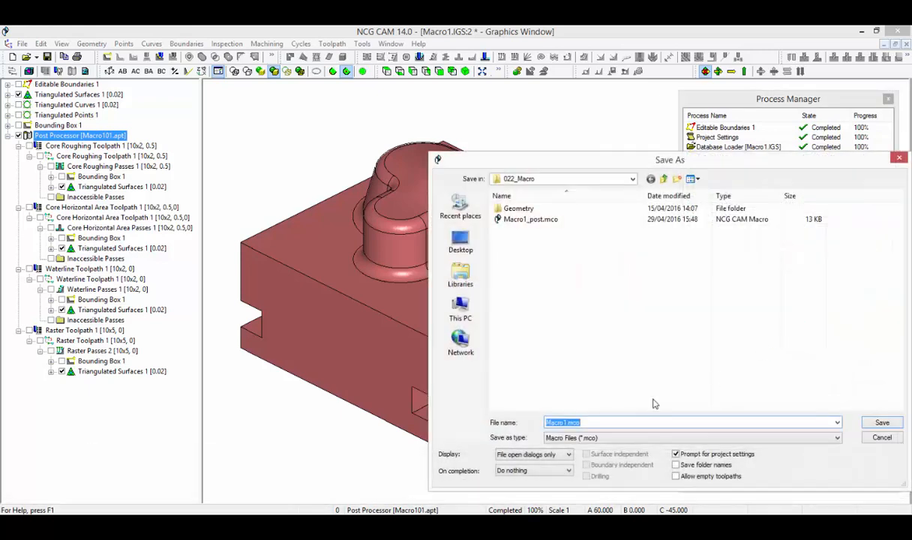
left_click(566, 422)
type("Toolpaths")
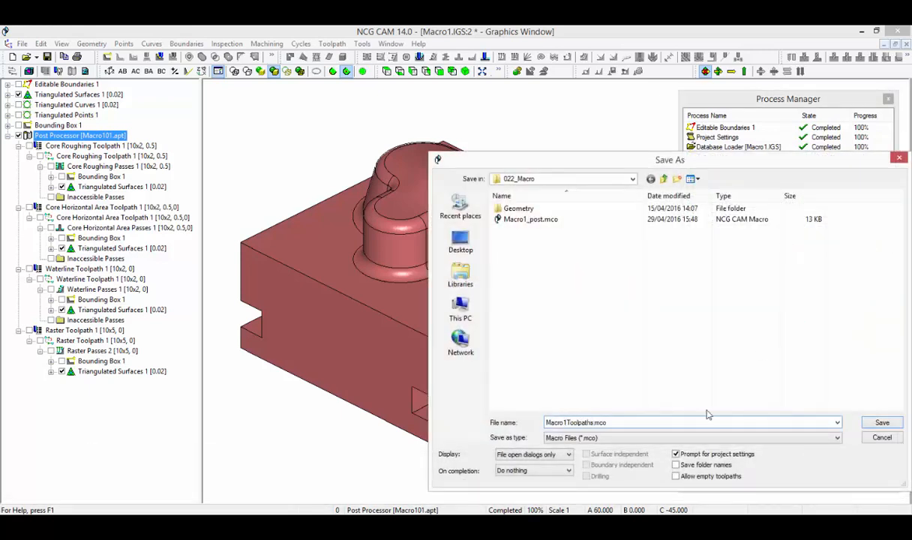
left_click(882, 423)
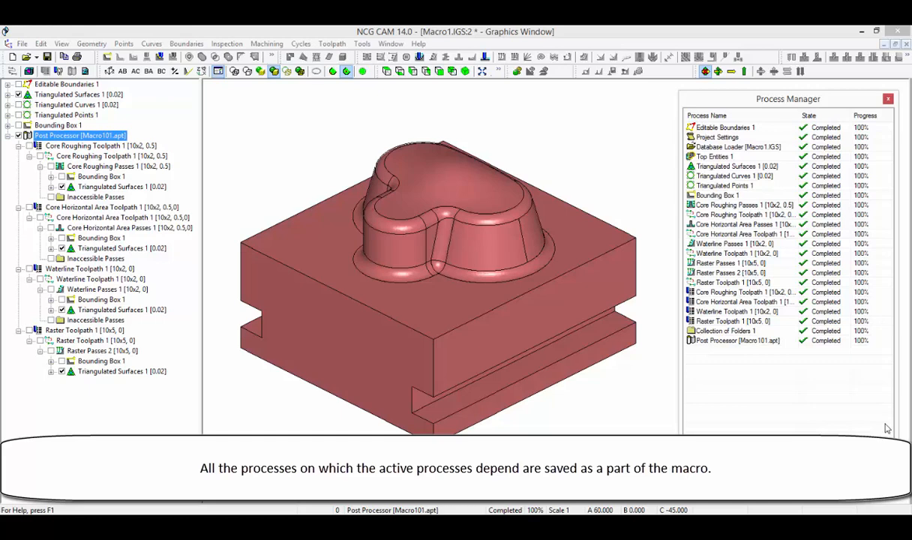
Examine the Core Roughing linking plan together with its passes, bounding box and triangulated surfaces in the tree.
left_click(142, 156)
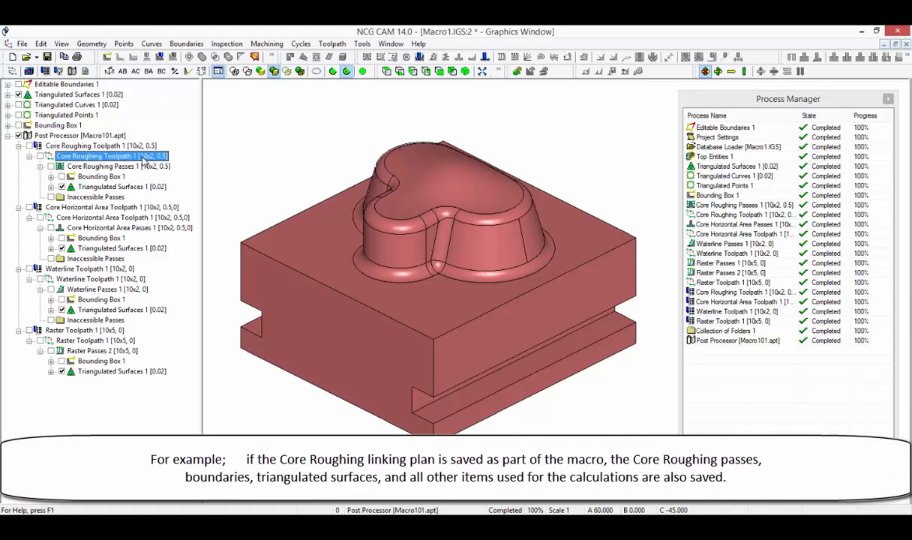
left_click(136, 167)
left_click(120, 177)
left_click(125, 187)
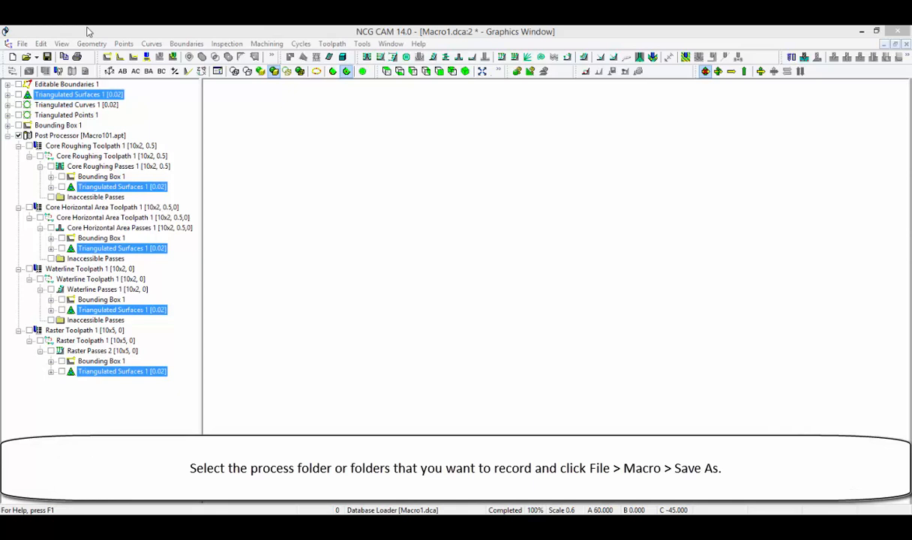
Start saving a macro of the Core Roughing, Core Horizontal Area, Waterline and Raster passes under the file name Macro1_Test.mco.
left_click(108, 167)
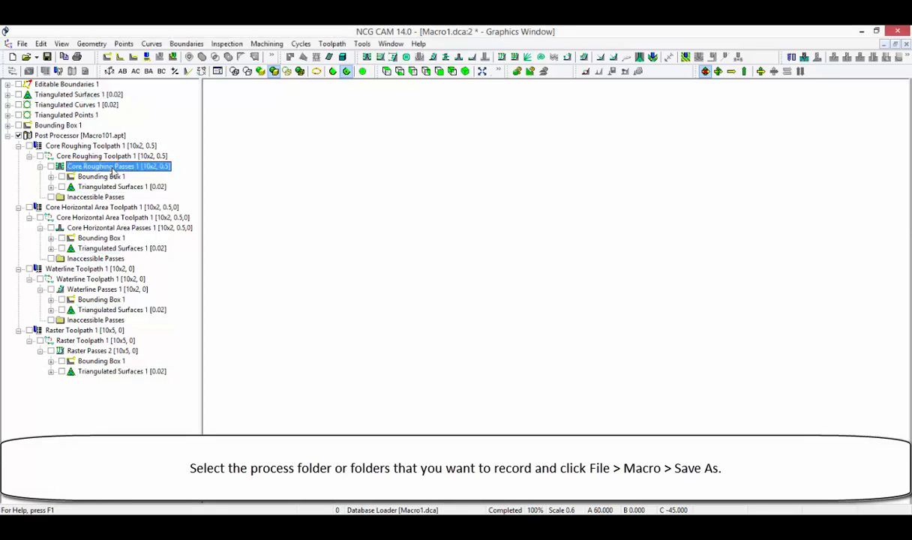
left_click(128, 227, "ctrl")
left_click(120, 289, "ctrl")
left_click(120, 351, "ctrl")
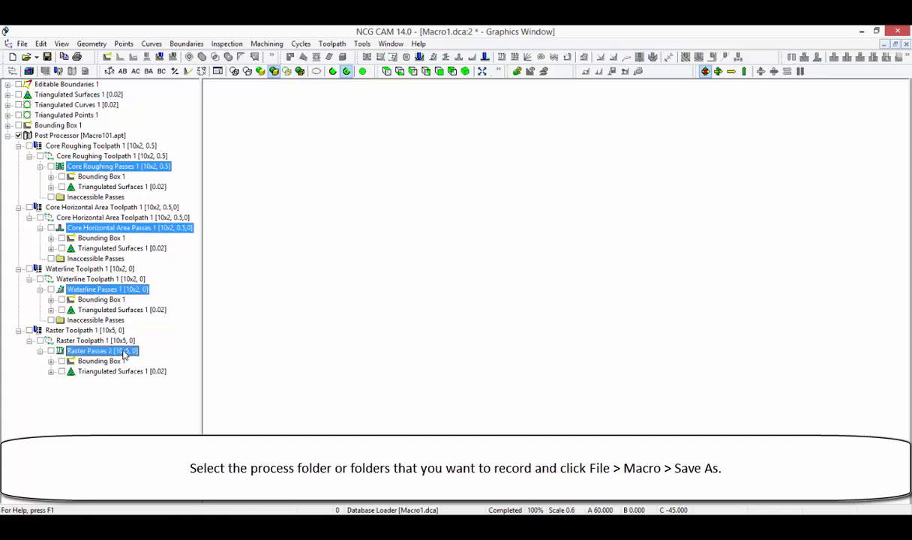
left_click(23, 44)
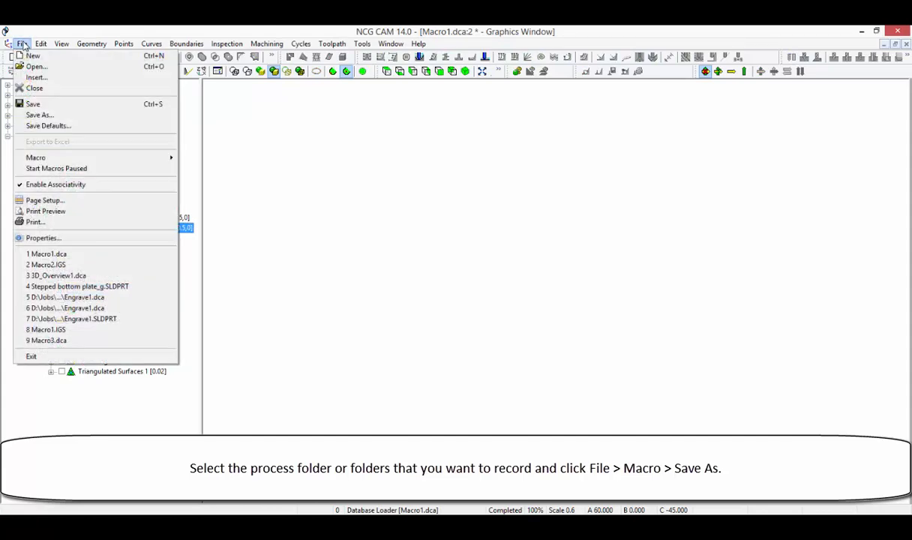
mouse_move(144, 164)
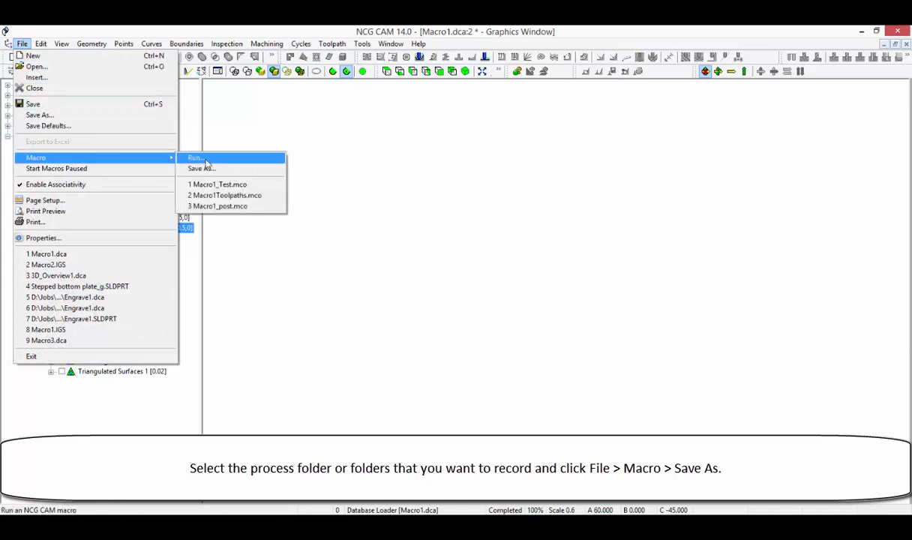
left_click(227, 168)
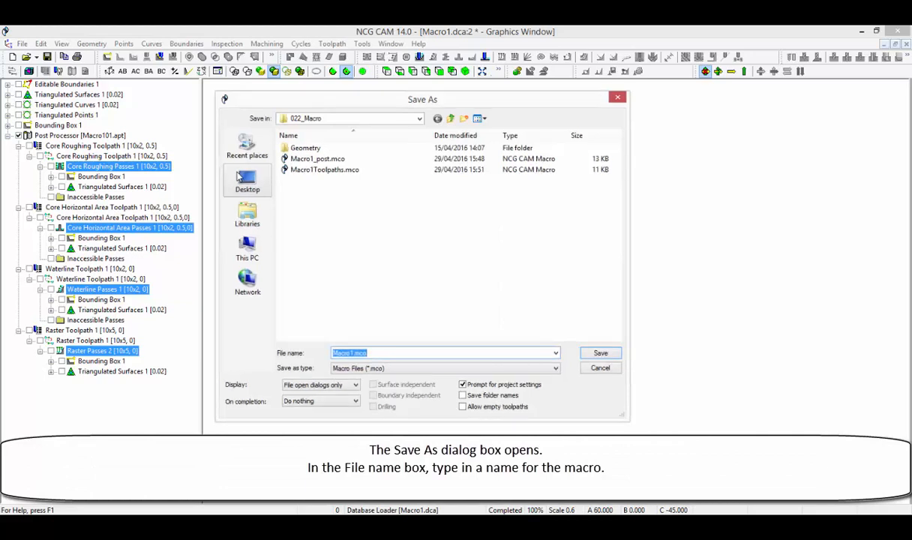
type("Macro1.mco")
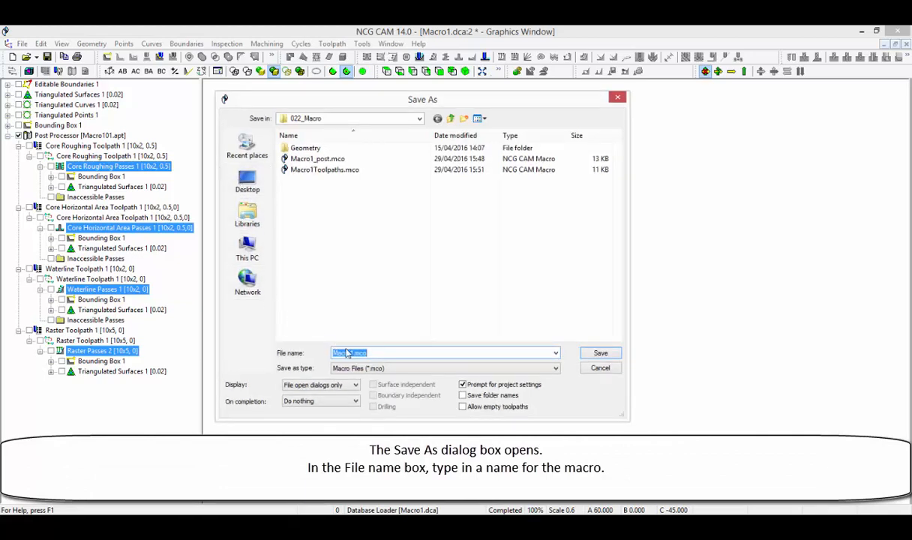
type("_Test")
Review the macro's Display and On completion choices, keeping File open dialogs only and Do nothing.
left_click(357, 389)
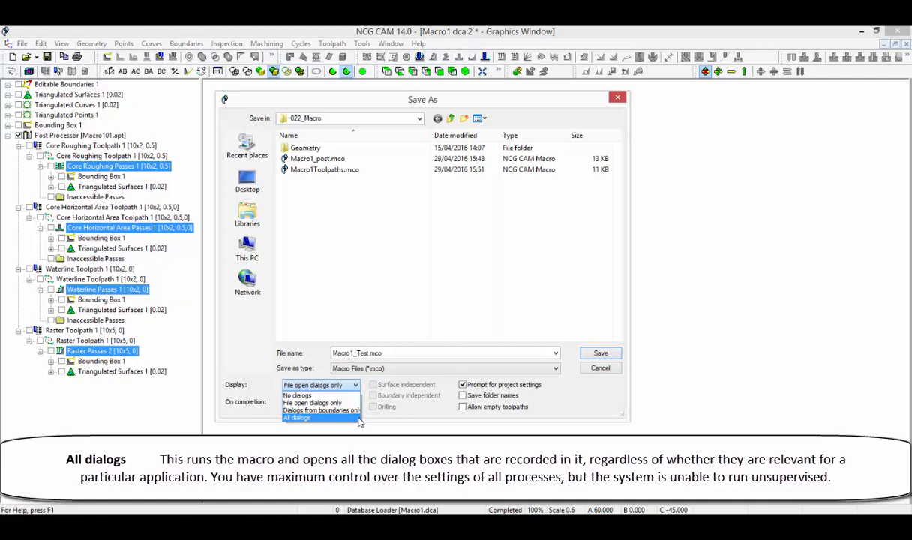
left_click(357, 386)
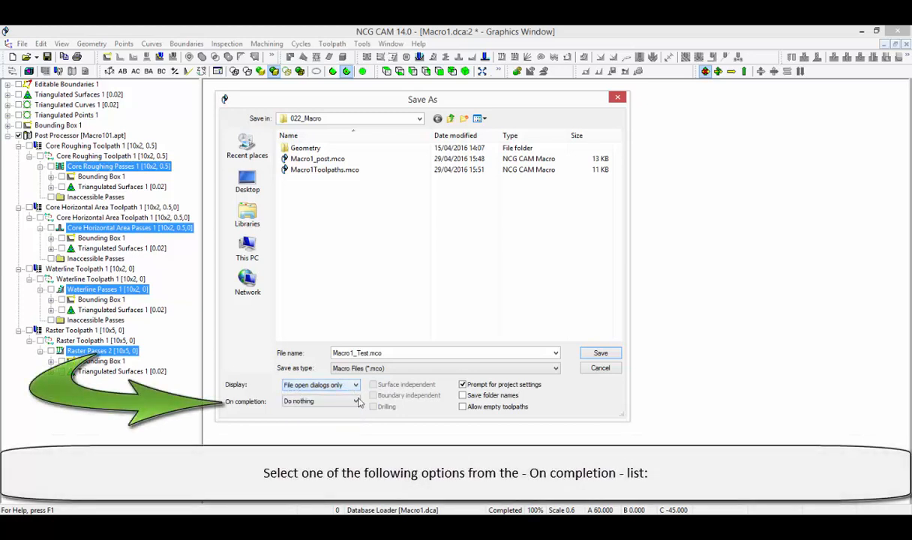
left_click(357, 402)
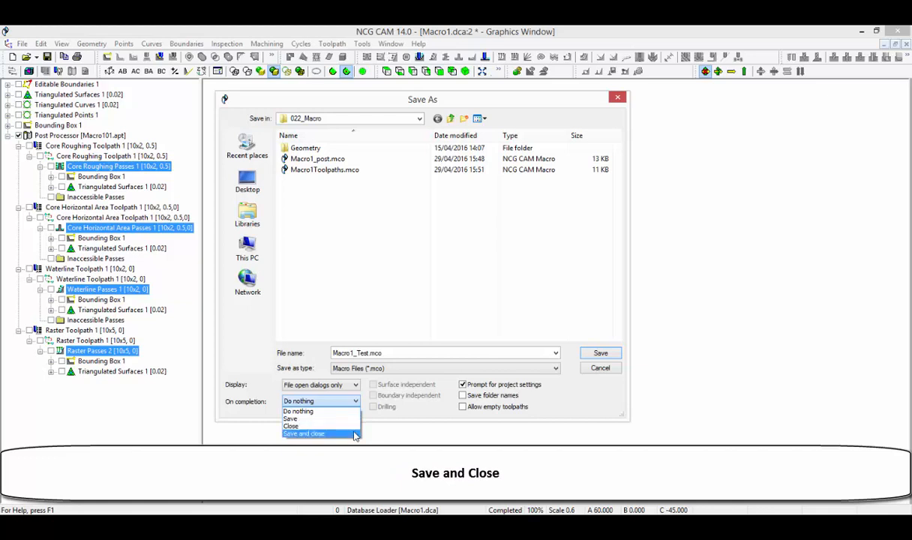
left_click(351, 408)
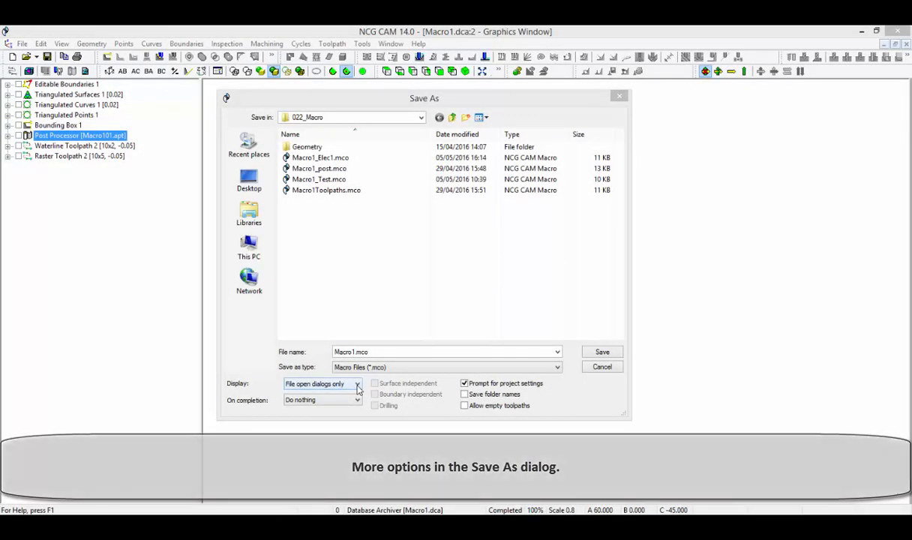
Set the Display option of the Macro1.mco save to No dialogs and enable Surface independent.
left_click(357, 384)
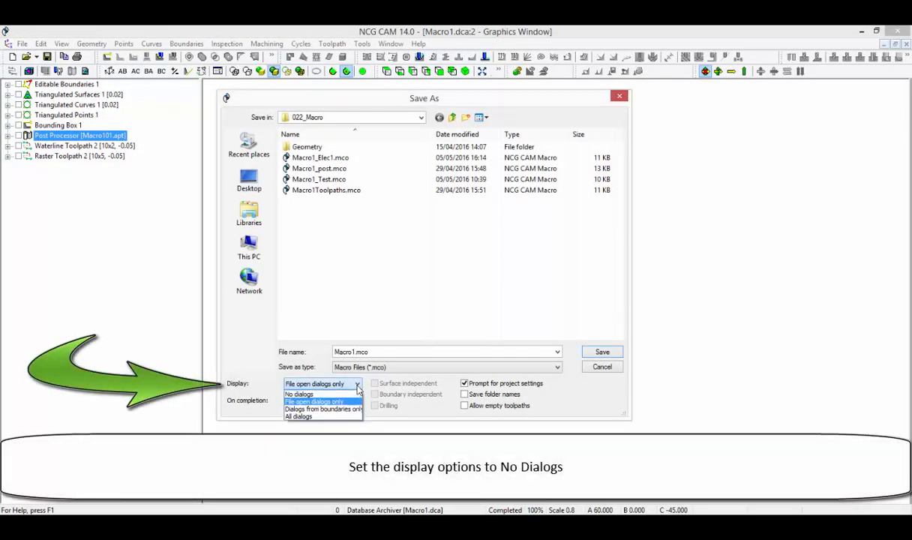
left_click(357, 391)
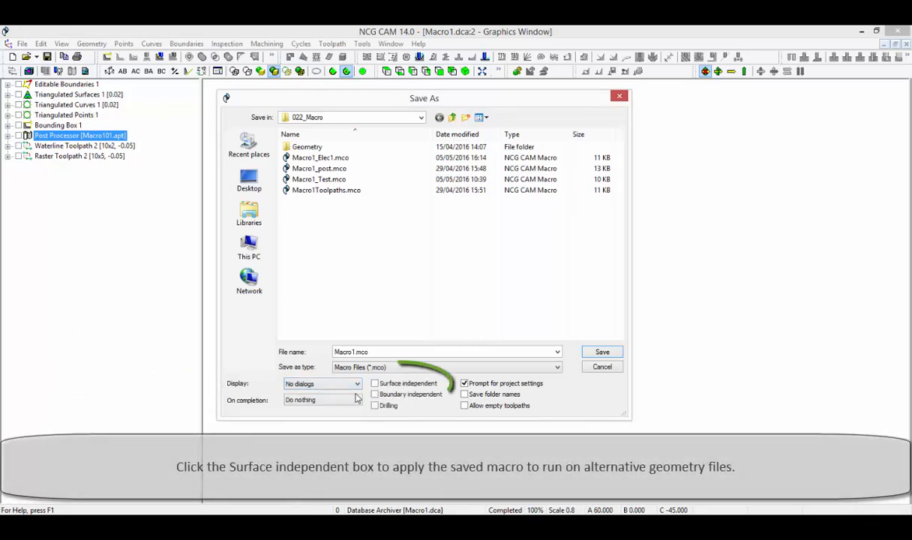
left_click(375, 383)
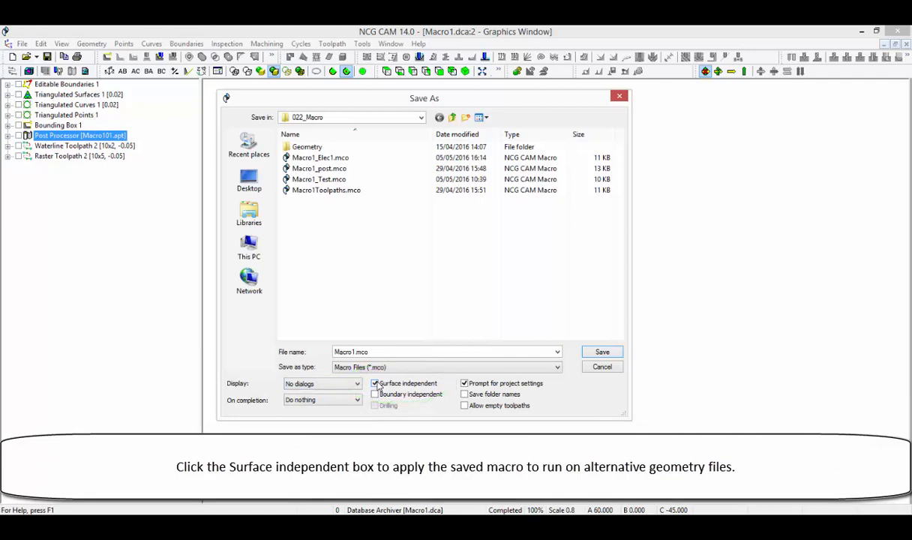
Try out the macro's Prompt for project settings, Boundary independent and Drilling options, restoring the prompt and clearing the other two.
left_click(464, 383)
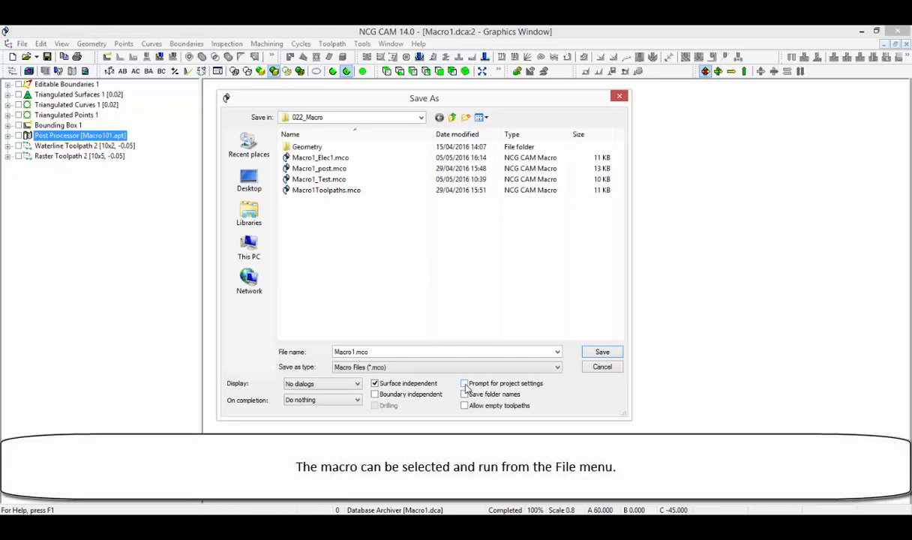
left_click(465, 383)
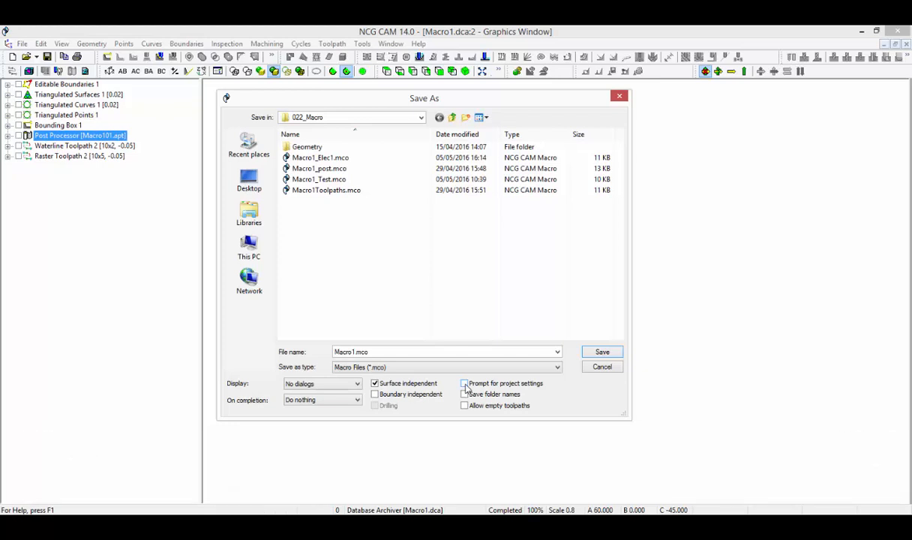
left_click(375, 394)
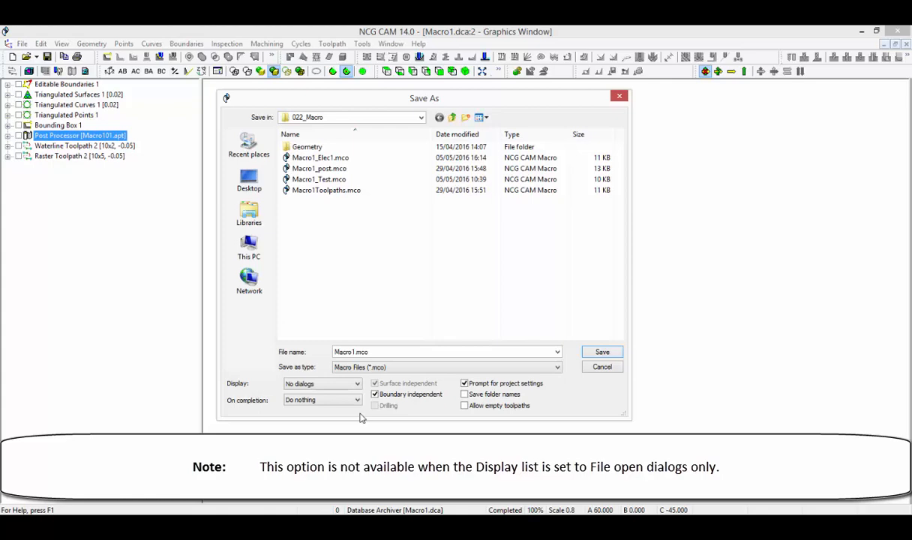
left_click(374, 405)
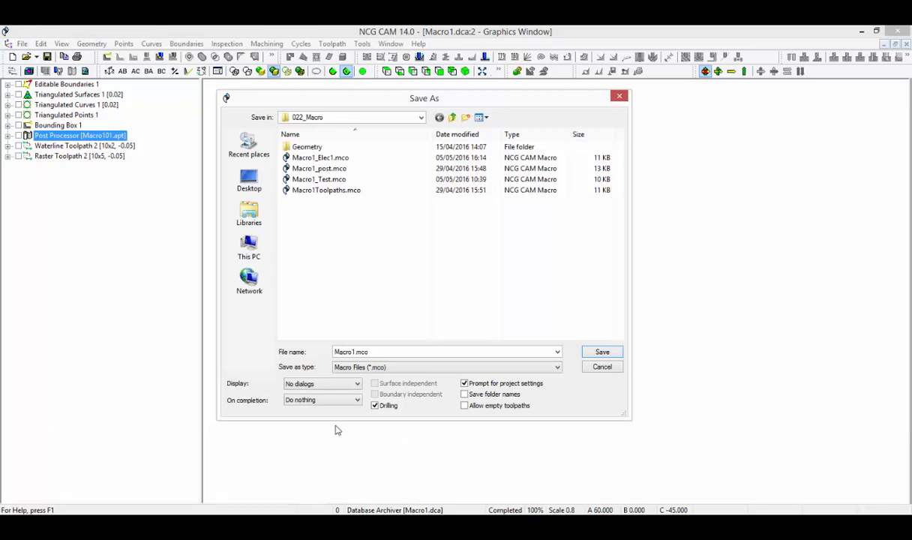
left_click(376, 406)
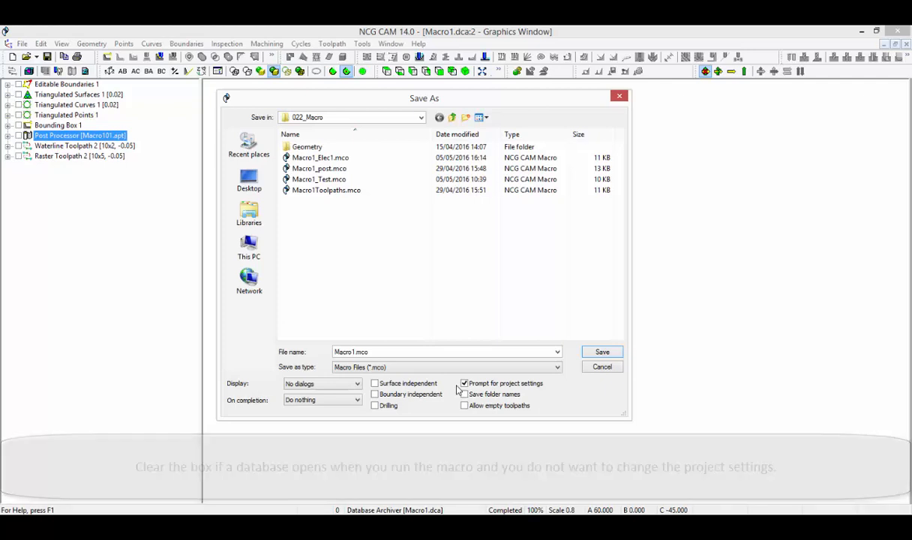
Turn off Prompt for project settings and try out Save folder names and Allow empty toolpaths, leaving both cleared.
left_click(465, 384)
left_click(465, 394)
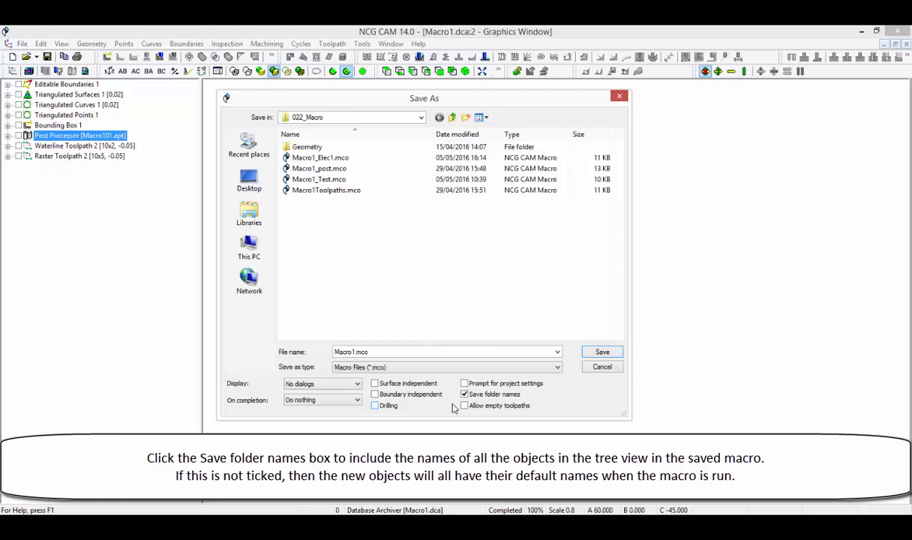
left_click(465, 396)
left_click(464, 406)
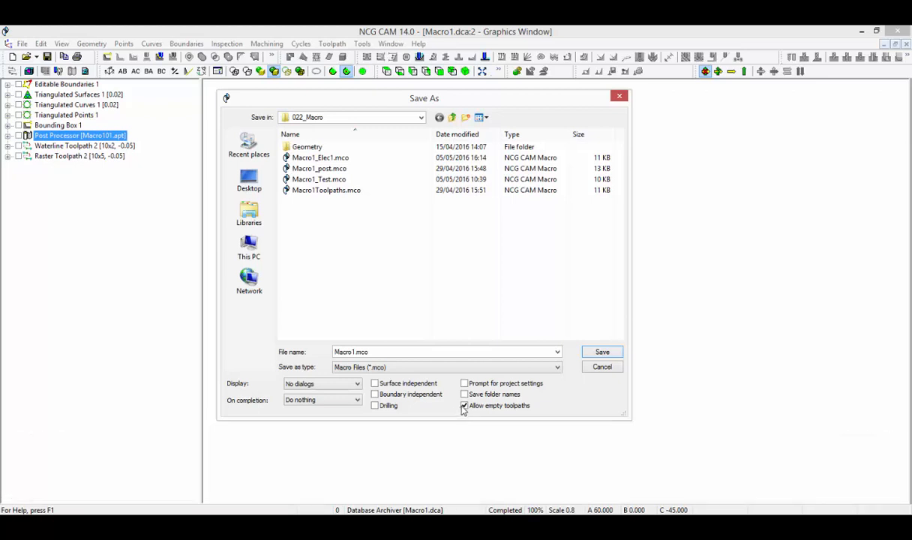
left_click(464, 405)
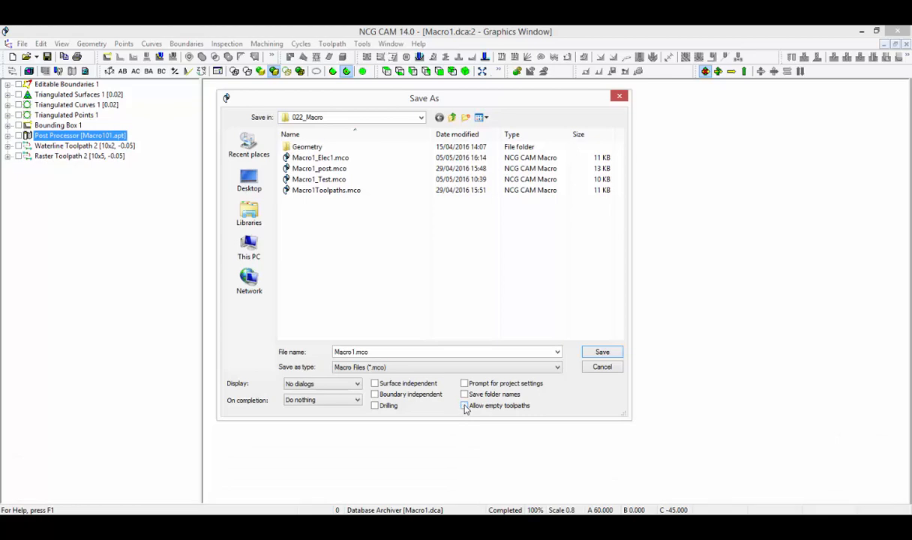